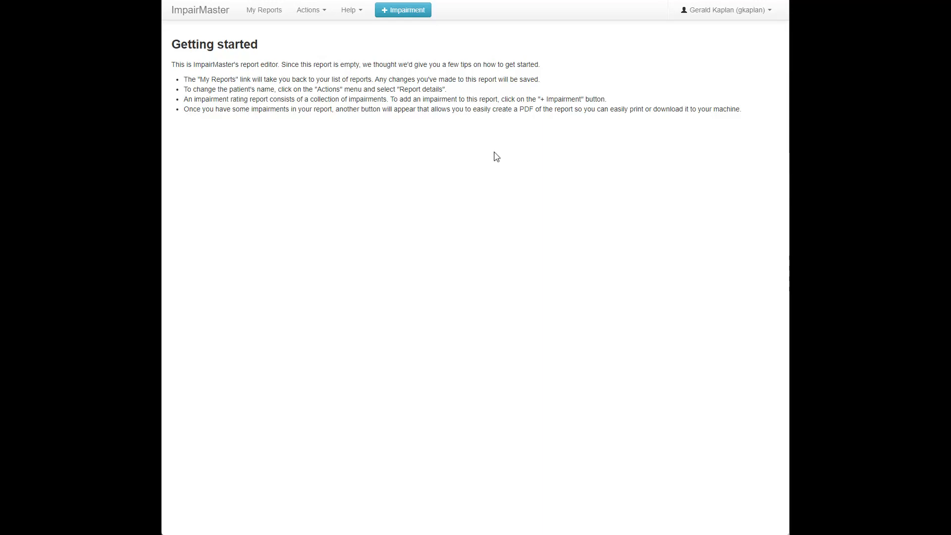
- Start a new cervical spine impairment in the report with the diagnosis "Intervertebral disc herniation and/or AOMSI"
{"action": "left_click", "coordinate": [415, 11]}
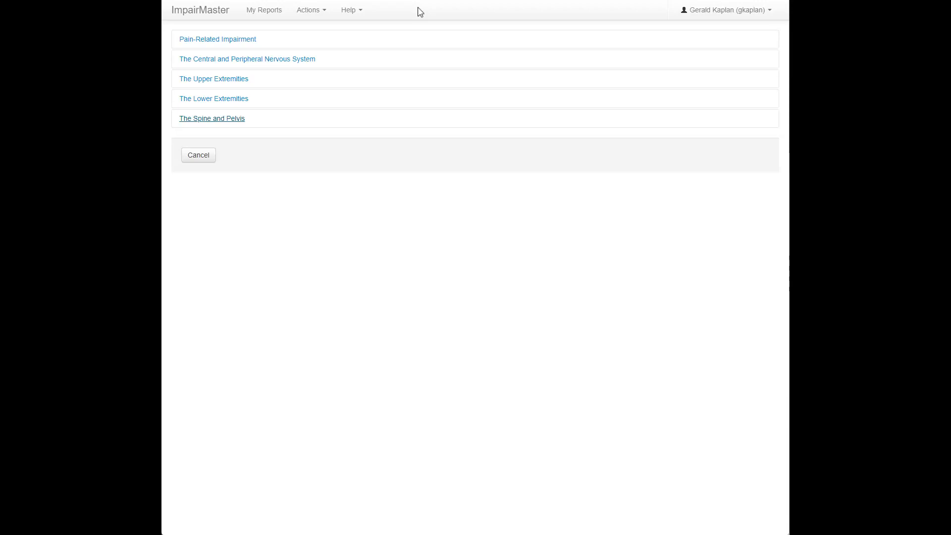
{"action": "left_click", "coordinate": [217, 121]}
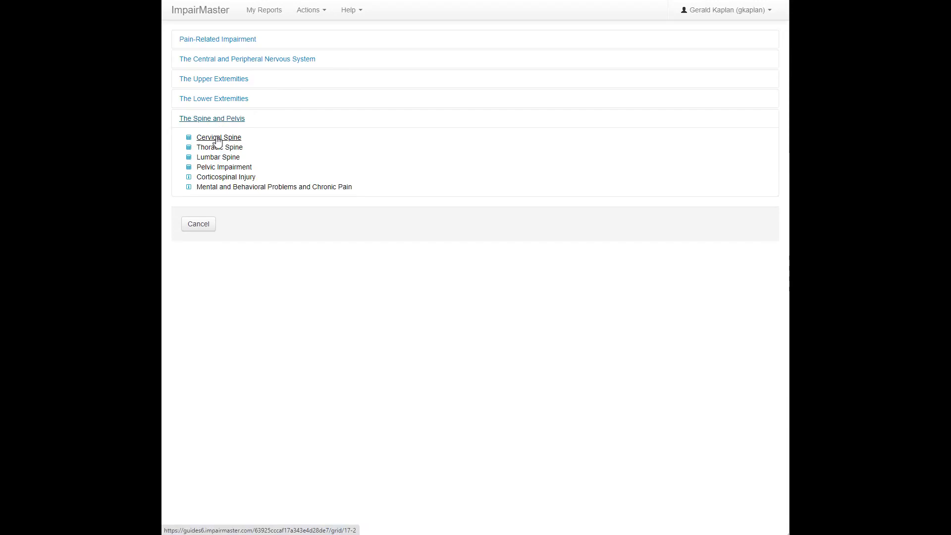
{"action": "left_click", "coordinate": [217, 137]}
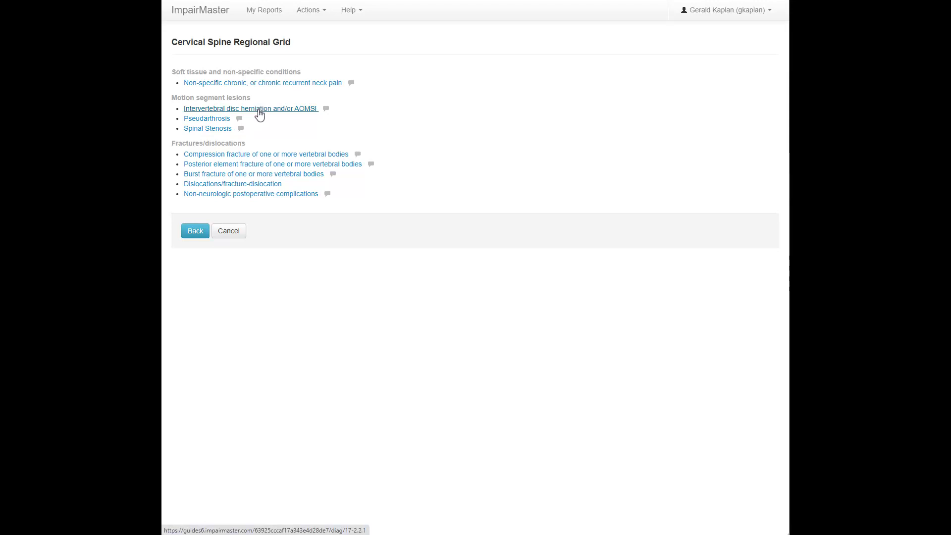
{"action": "left_click", "coordinate": [259, 110]}
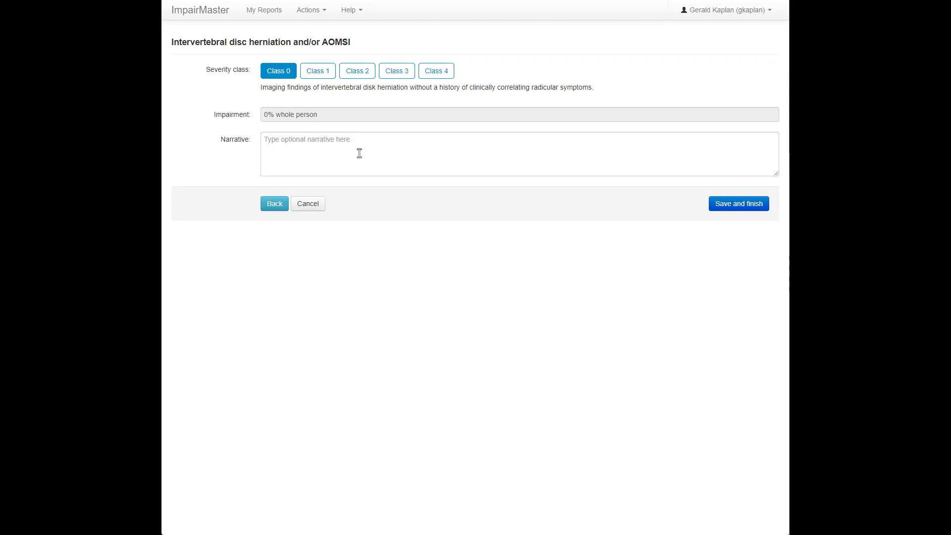
- Compare severity classes 1 to 4 for the disc herniation, set it to Class 2 and check the default impairment rating
{"action": "left_click", "coordinate": [322, 73]}
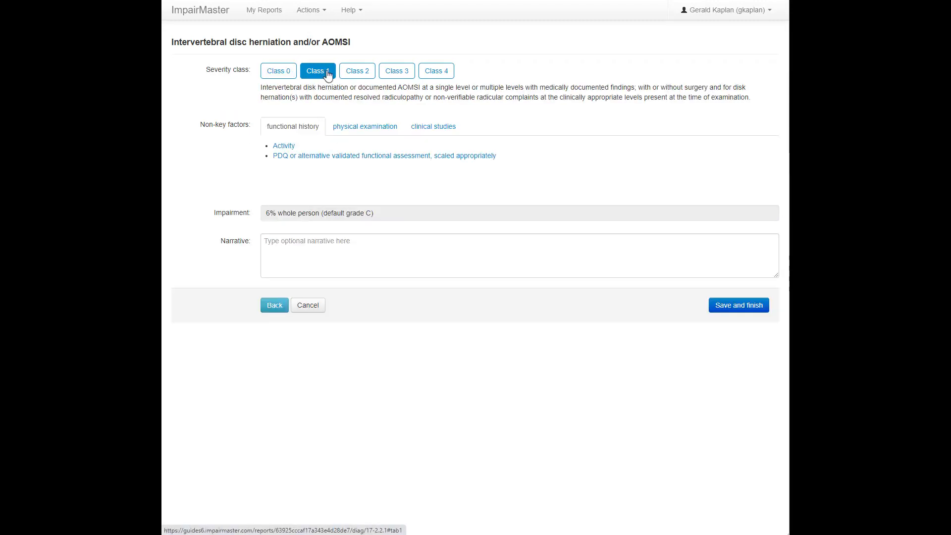
{"action": "left_click", "coordinate": [366, 73]}
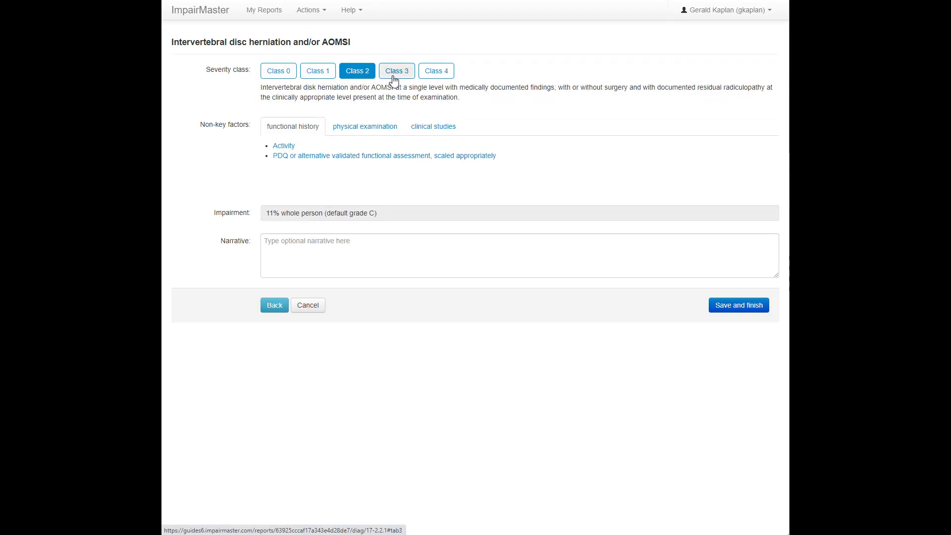
{"action": "left_click", "coordinate": [395, 78]}
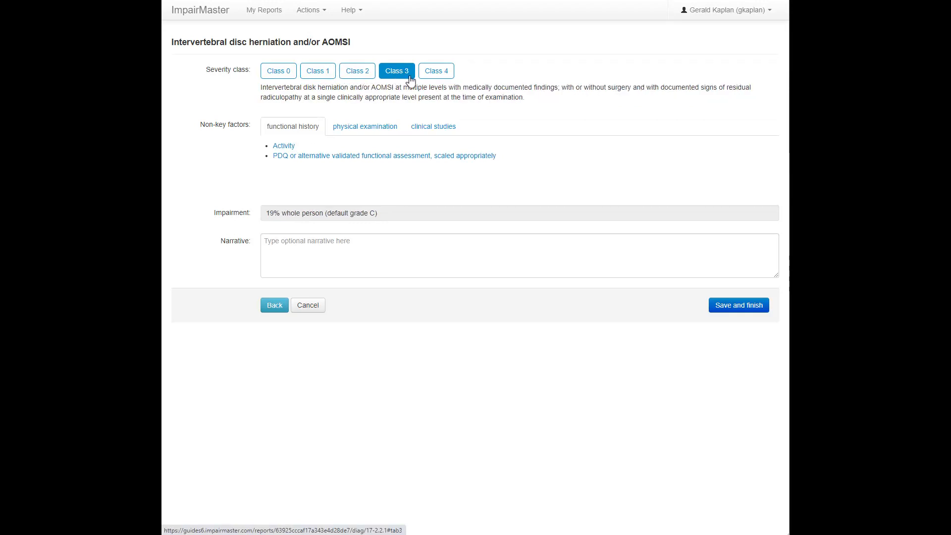
{"action": "left_click", "coordinate": [437, 75]}
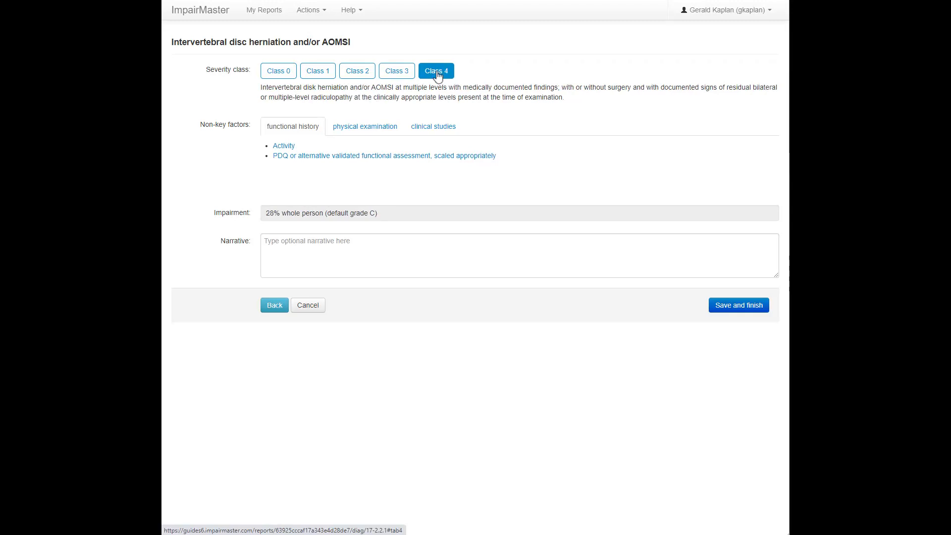
{"action": "left_click", "coordinate": [361, 74]}
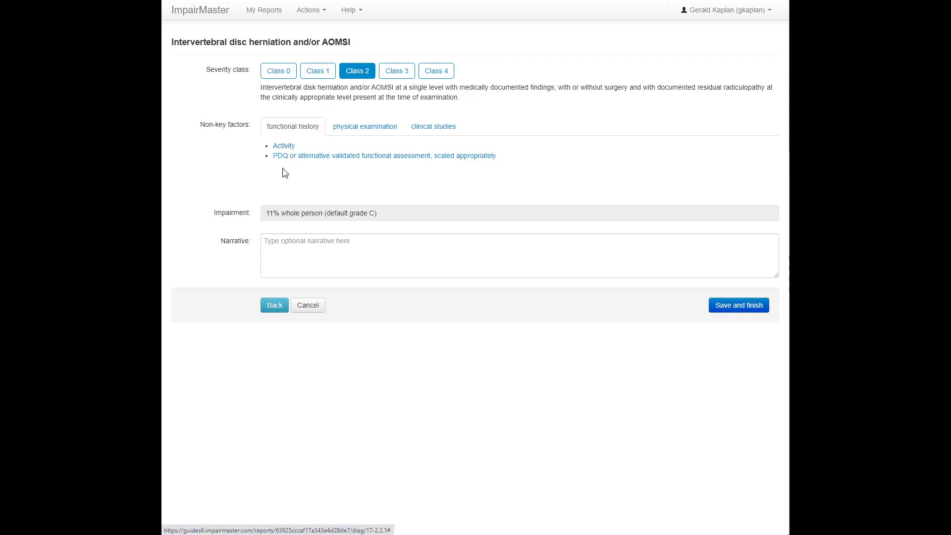
{"action": "left_click_drag", "start_coordinate": [268, 213], "coordinate": [281, 213]}
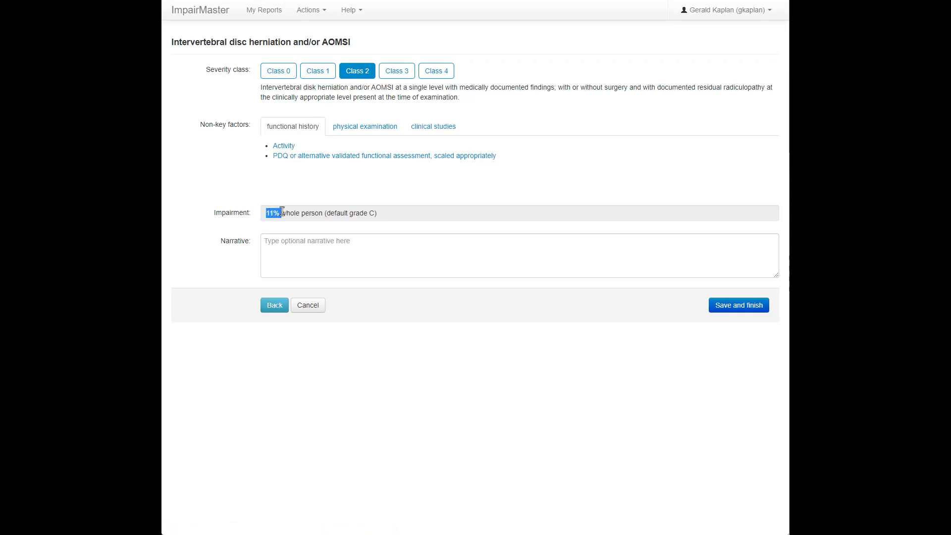
{"action": "double_click", "coordinate": [528, 189]}
{"action": "left_click", "coordinate": [318, 189]}
- Add the functional history factor for the PDQ assessment as Grade 3, severe disability, and check the recalculated impairment
{"action": "left_click", "coordinate": [314, 157]}
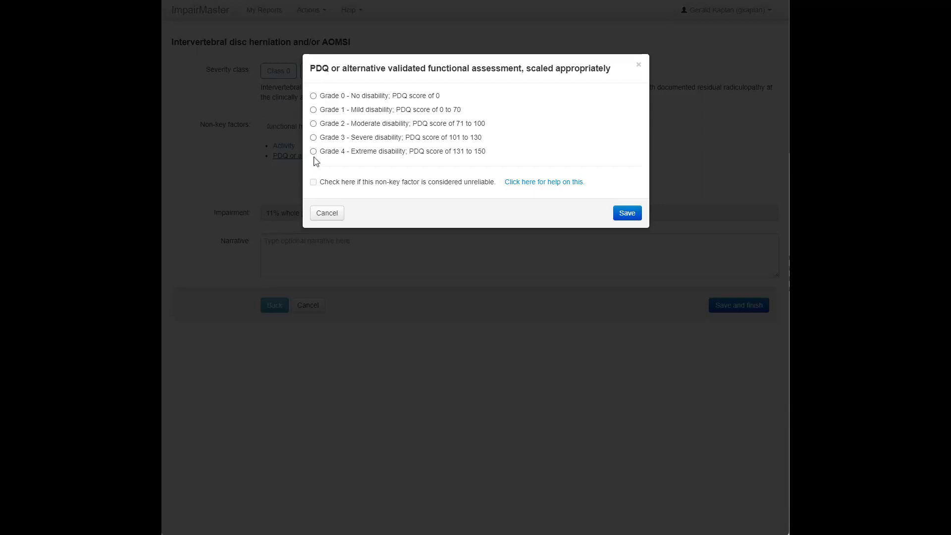
{"action": "left_click", "coordinate": [313, 138]}
{"action": "left_click", "coordinate": [627, 213]}
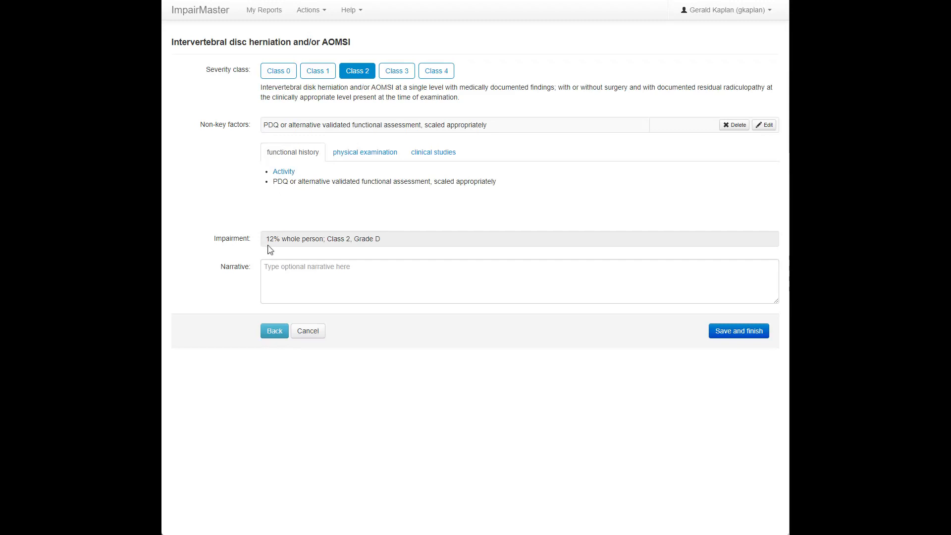
{"action": "left_click_drag", "start_coordinate": [267, 239], "coordinate": [282, 240]}
{"action": "left_click_drag", "start_coordinate": [355, 240], "coordinate": [381, 241]}
{"action": "left_click", "coordinate": [389, 242]}
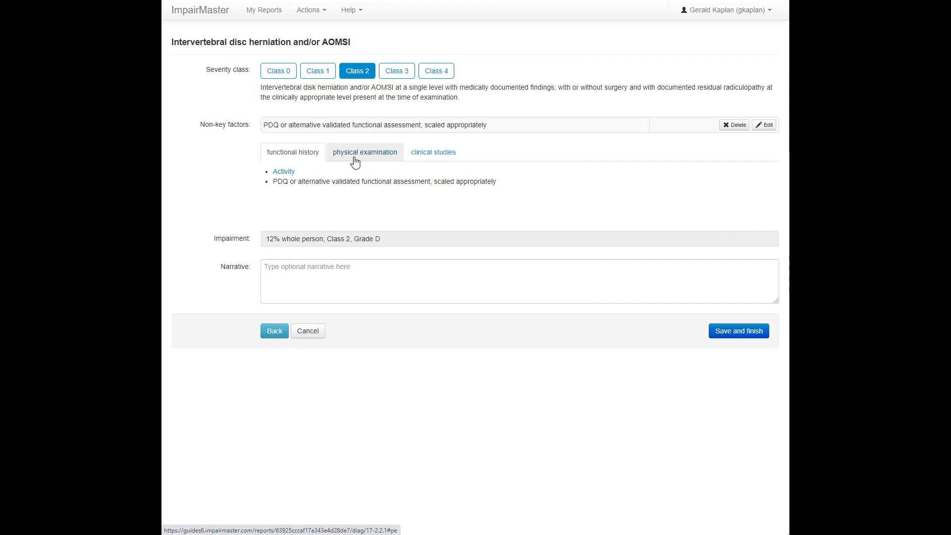
- Add two physical examination factors to the disc herniation: sensory deficit as Grade 2 and motor strength as Grade 2 (3/5)
{"action": "left_click", "coordinate": [355, 153]}
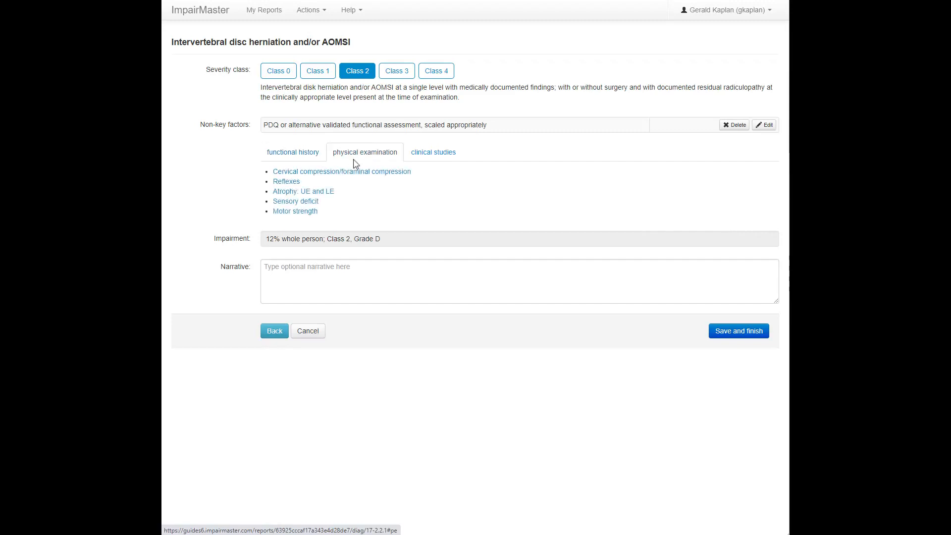
{"action": "left_click", "coordinate": [309, 204]}
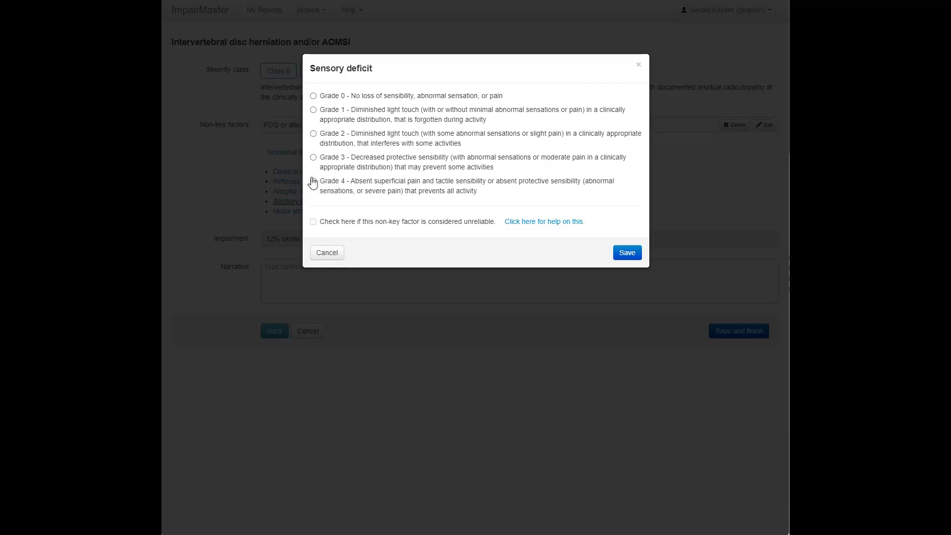
{"action": "left_click", "coordinate": [313, 139]}
{"action": "left_click", "coordinate": [627, 253]}
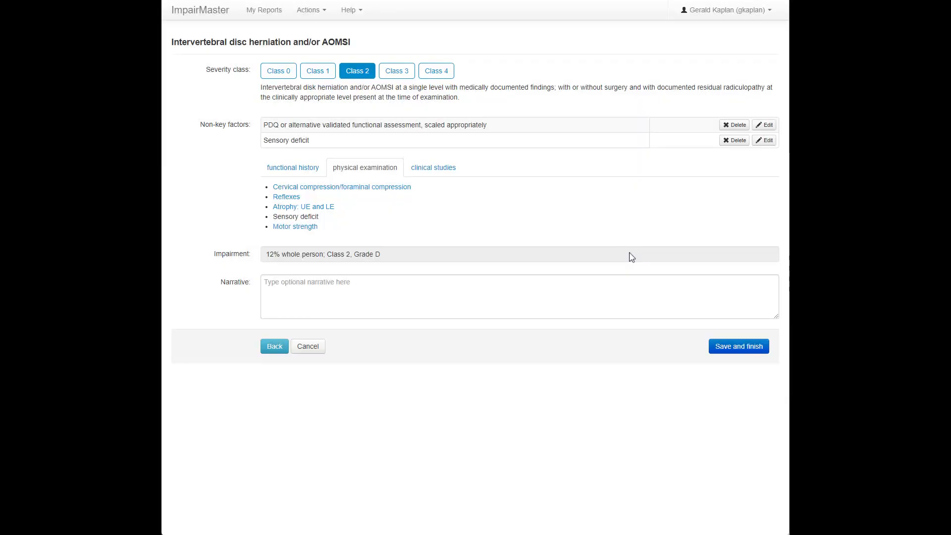
{"action": "left_click", "coordinate": [281, 228]}
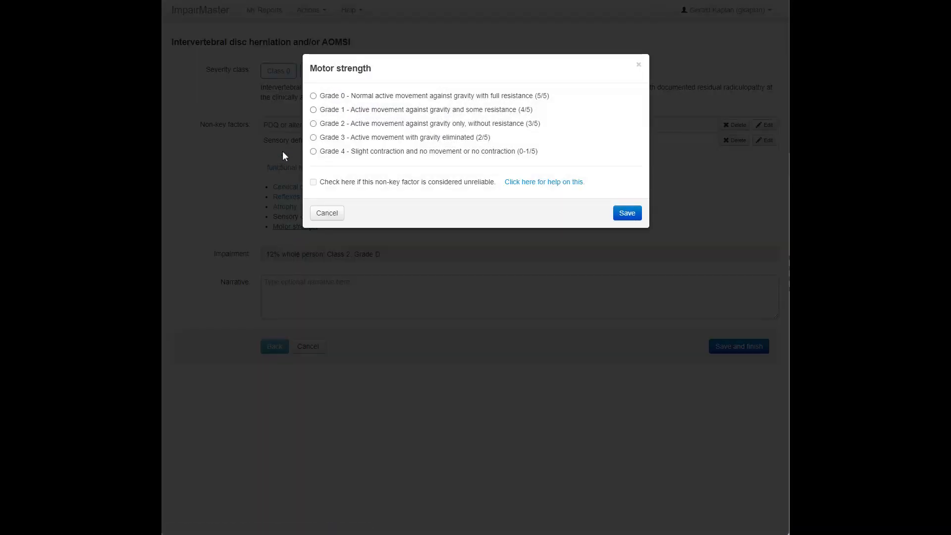
{"action": "left_click", "coordinate": [313, 123]}
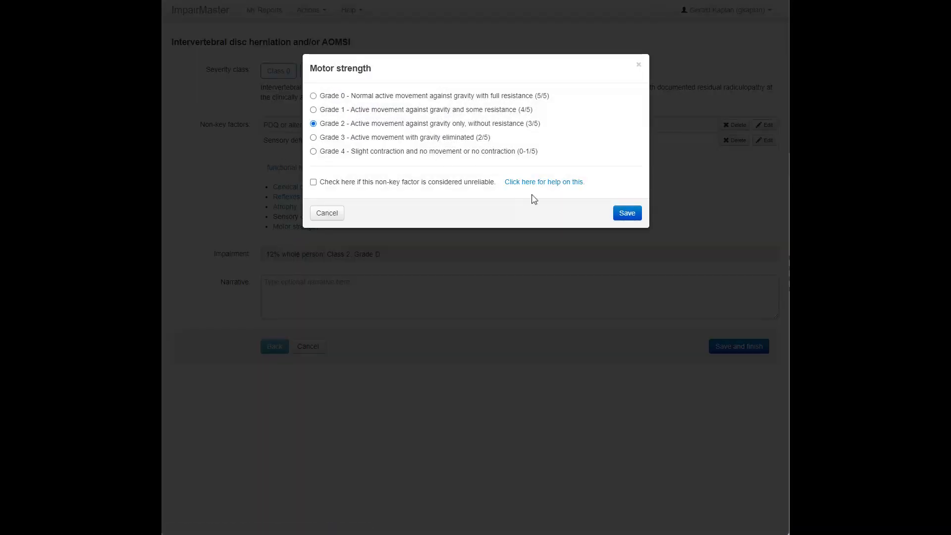
{"action": "left_click", "coordinate": [620, 214]}
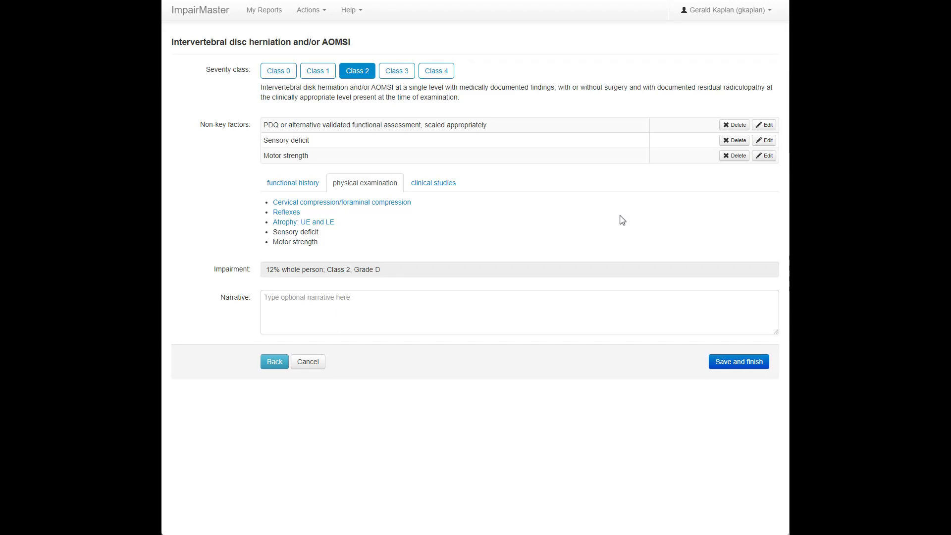
- Add the clinical studies factor for imaging studies as Grade 2, findings consistent with clinical presentation
{"action": "left_click", "coordinate": [446, 188]}
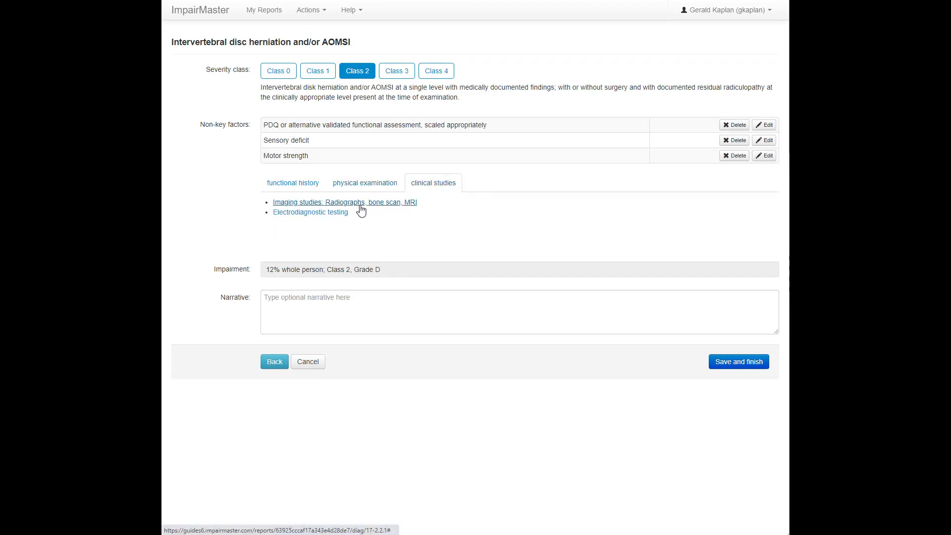
{"action": "left_click", "coordinate": [351, 203]}
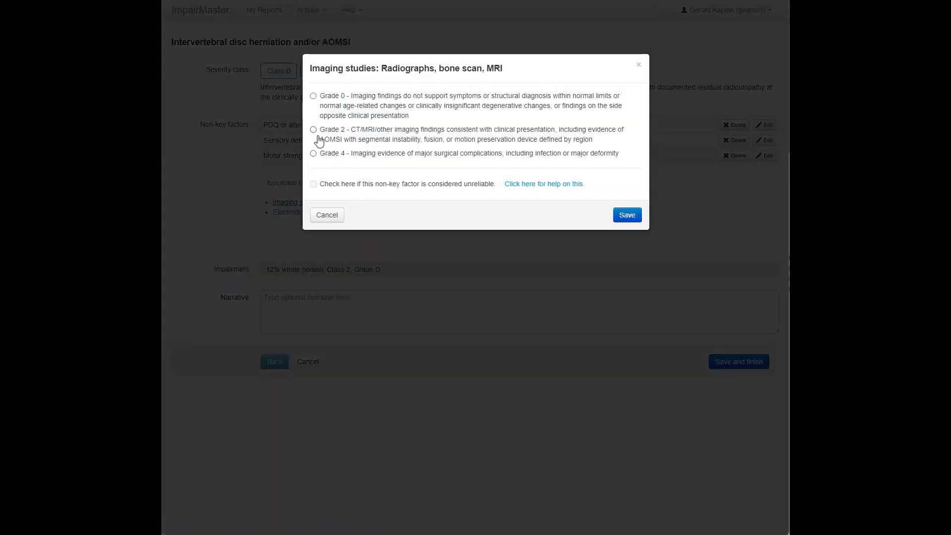
{"action": "left_click", "coordinate": [313, 130]}
{"action": "left_click", "coordinate": [628, 216]}
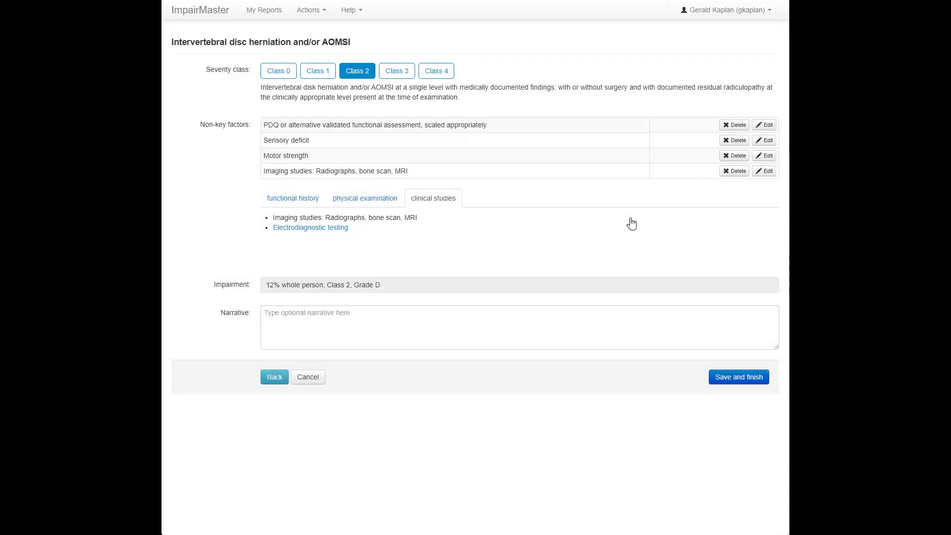
- Enter the narrative "The patient was very cooperative during the examination." and save the disc herniation impairment to the report
{"action": "left_click", "coordinate": [385, 328]}
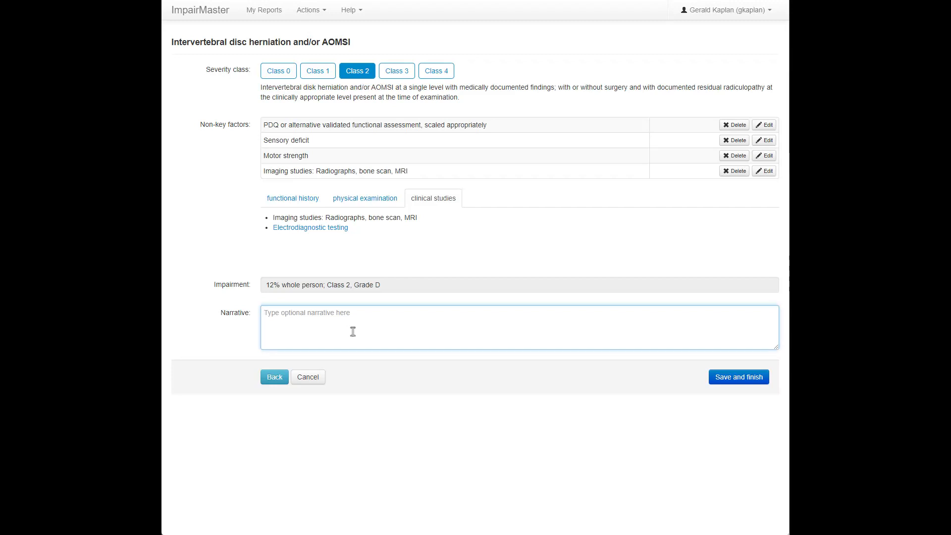
{"action": "type", "text": "The patient was very cooperative during the examination."}
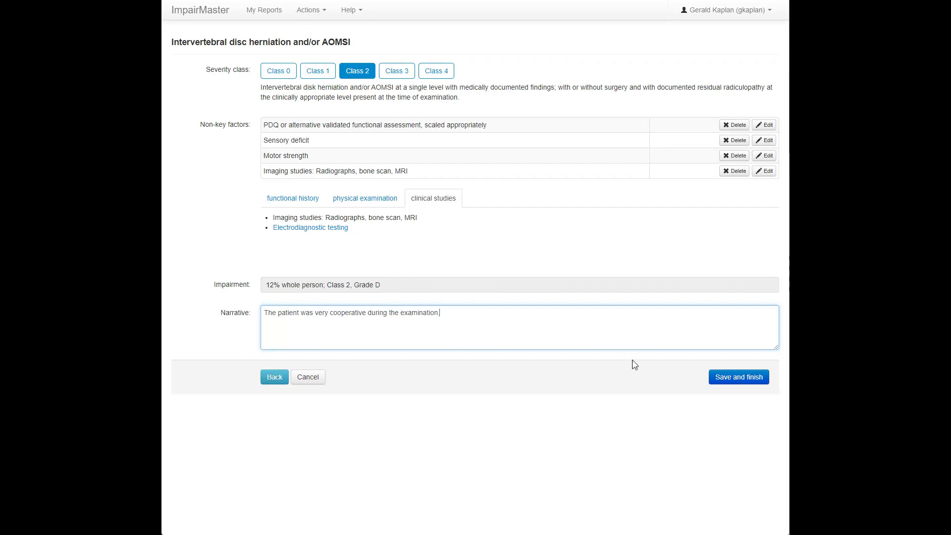
{"action": "left_click", "coordinate": [740, 378]}
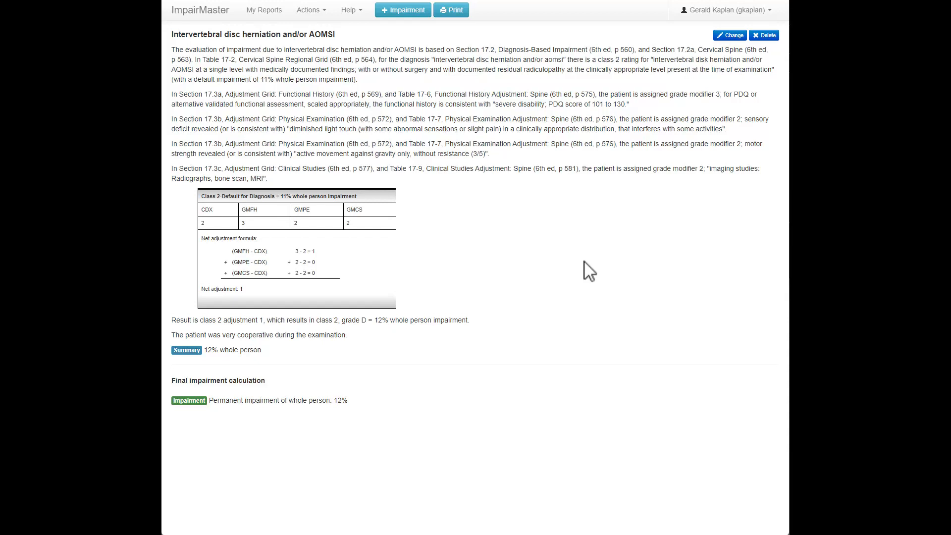
- Start a second impairment in the report for the upper extremities, choosing the shoulder diagnosis "Shoulder sprain/strain"
{"action": "left_click", "coordinate": [411, 14]}
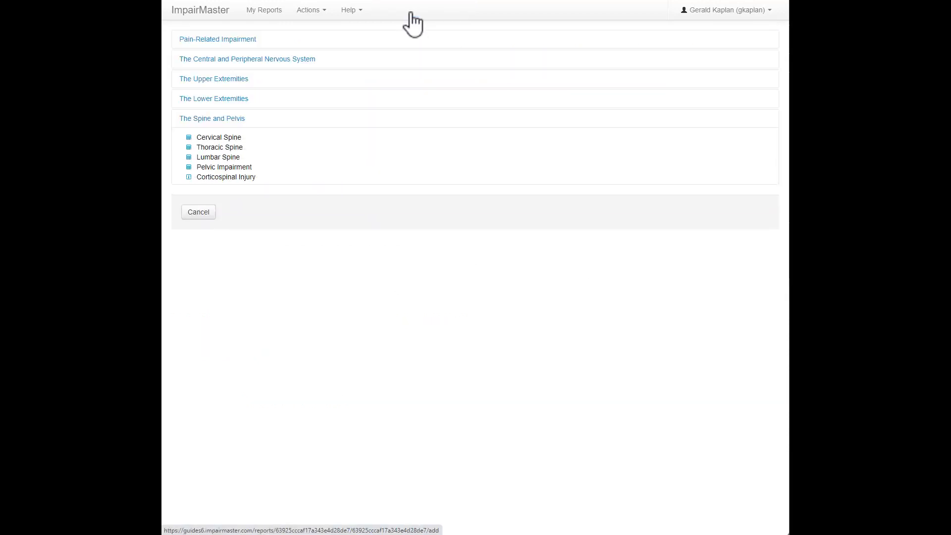
{"action": "left_click", "coordinate": [224, 82]}
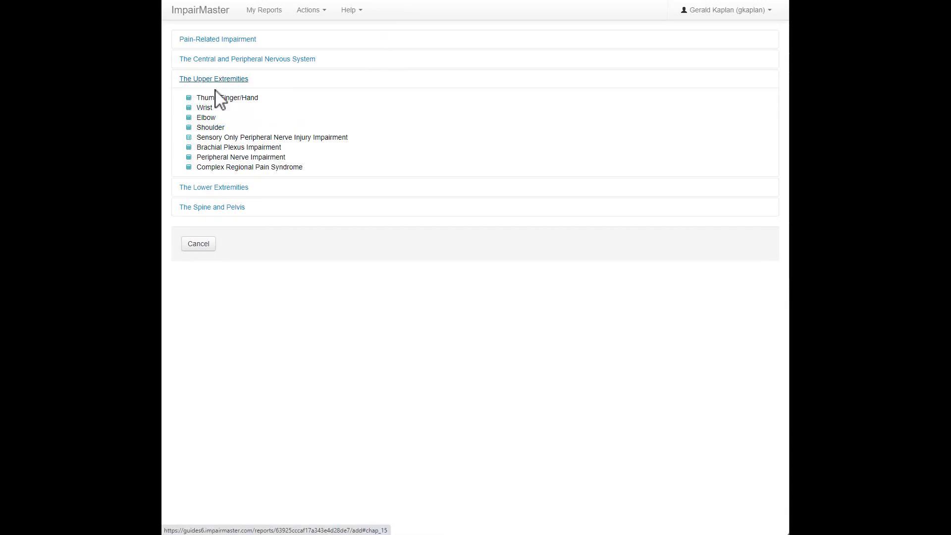
{"action": "left_click", "coordinate": [210, 129]}
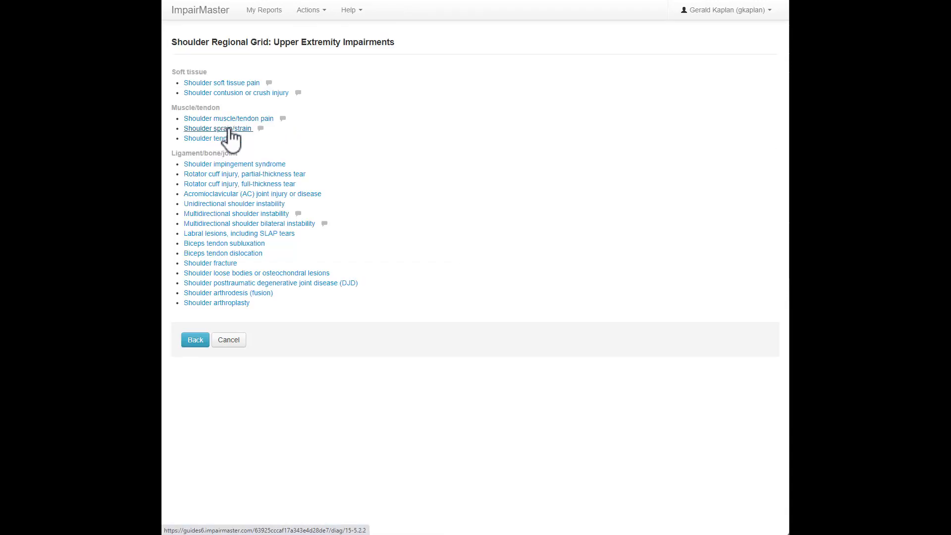
{"action": "left_click", "coordinate": [227, 129]}
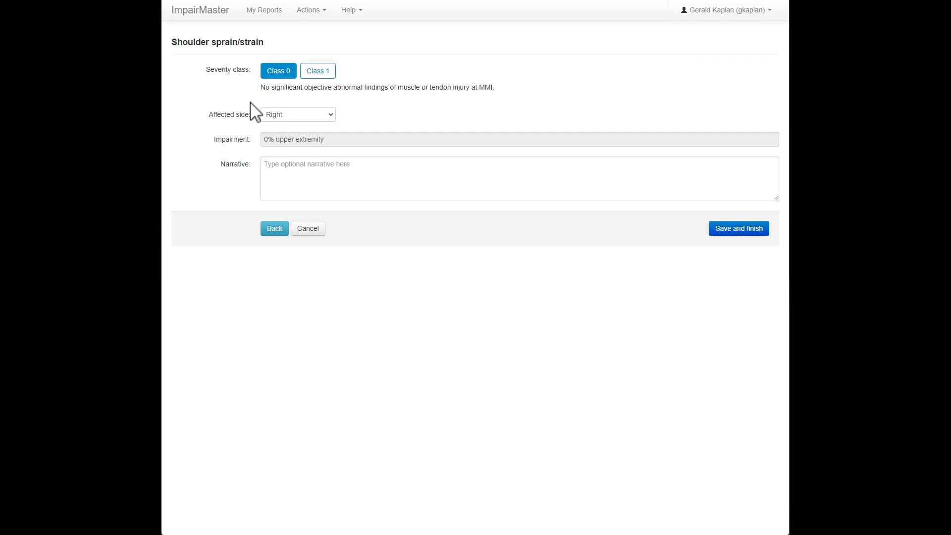
- Rate the shoulder sprain/strain as Class 1 with a Grade 3 (61-80) QuickDASH score, and save the impairment to the report
{"action": "left_click", "coordinate": [319, 71]}
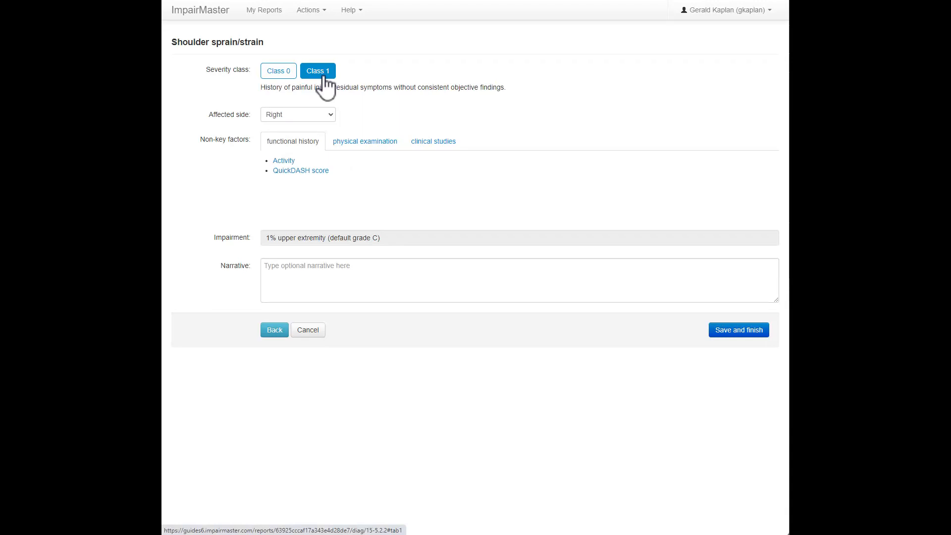
{"action": "left_click", "coordinate": [307, 171]}
{"action": "left_click", "coordinate": [313, 138]}
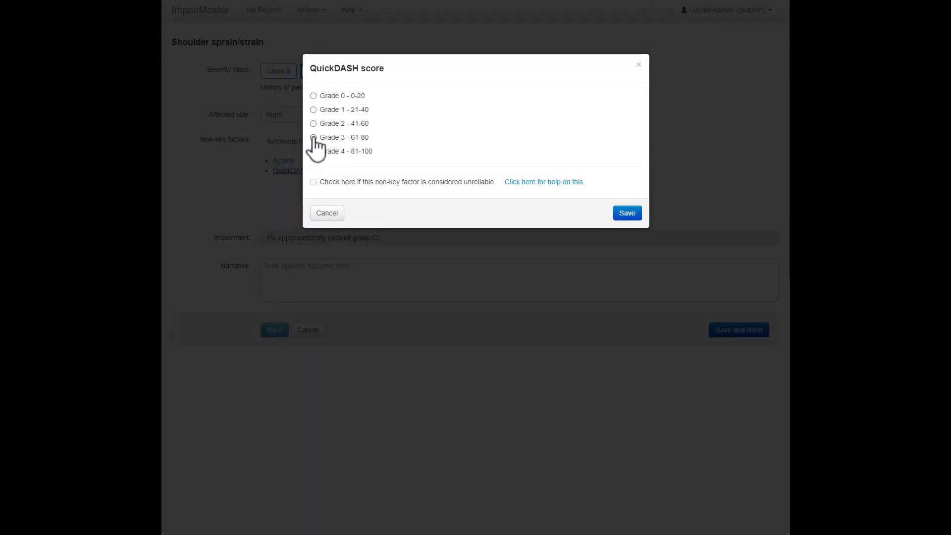
{"action": "left_click", "coordinate": [636, 214]}
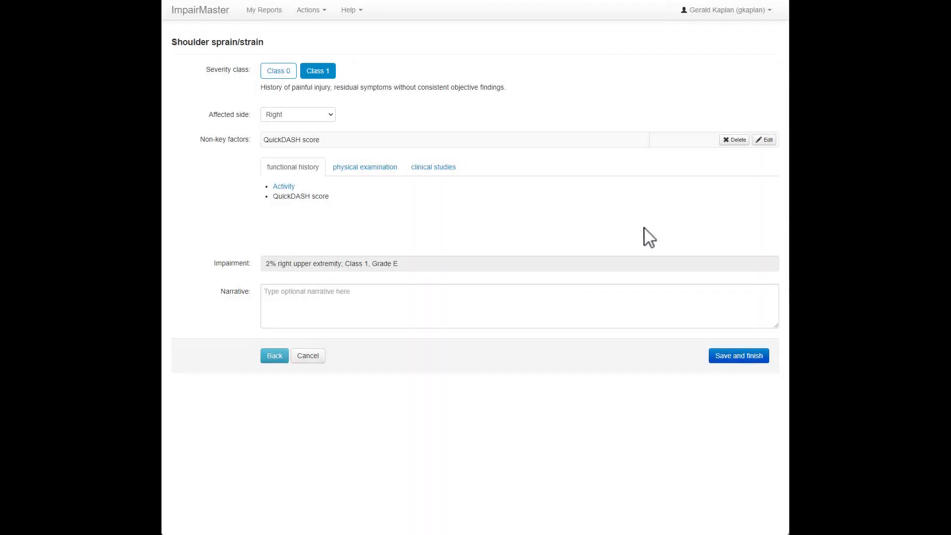
{"action": "left_click", "coordinate": [726, 355]}
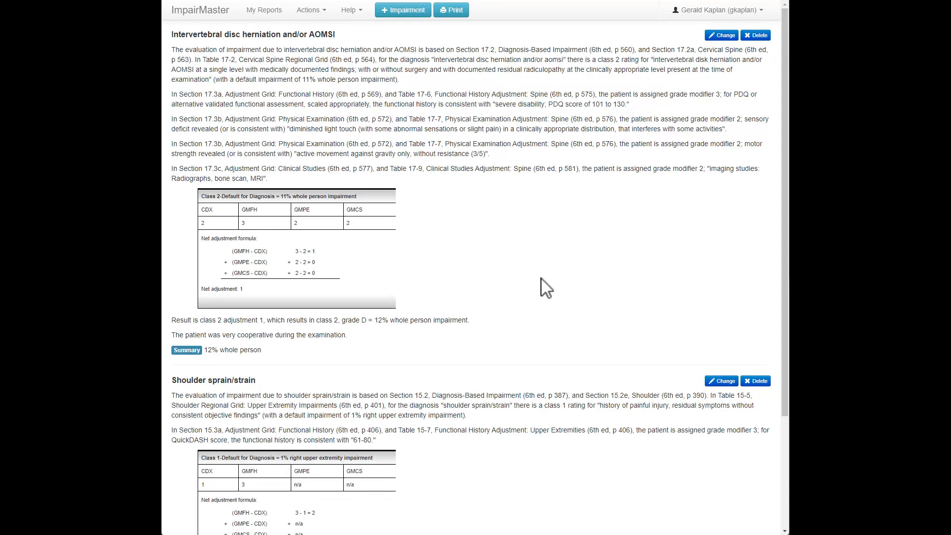
- Review the disc herniation and shoulder sprain/strain sections and the final impairment calculation in the report
{"action": "left_click_drag", "start_coordinate": [171, 35], "coordinate": [340, 40]}
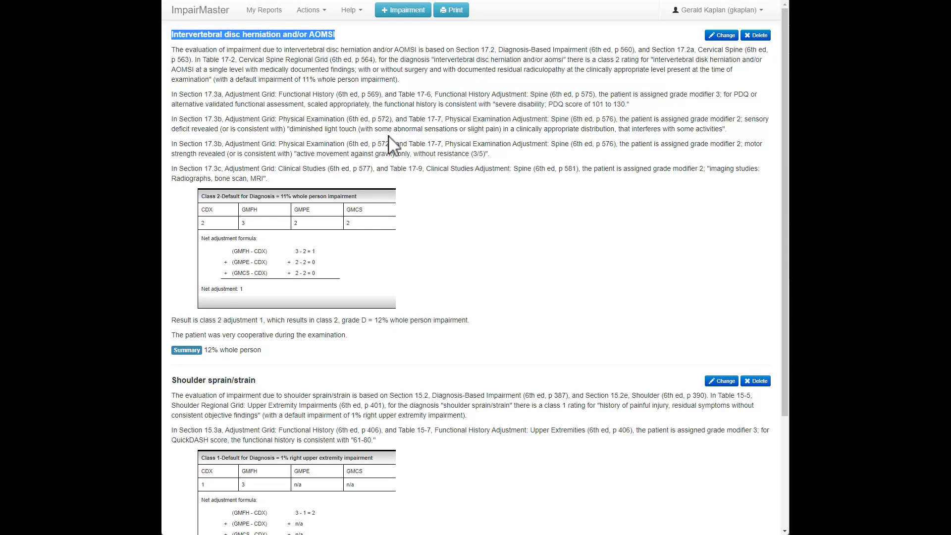
{"action": "left_click", "coordinate": [234, 377]}
{"action": "left_click_drag", "start_coordinate": [171, 380], "coordinate": [256, 380]}
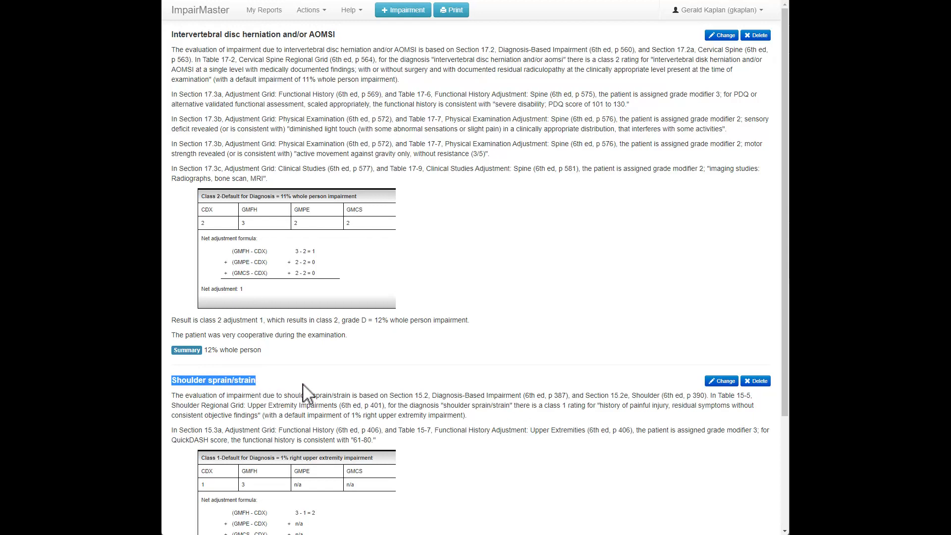
{"action": "scroll", "coordinate": [308, 395], "scroll_direction": "down", "scroll_amount": 3}
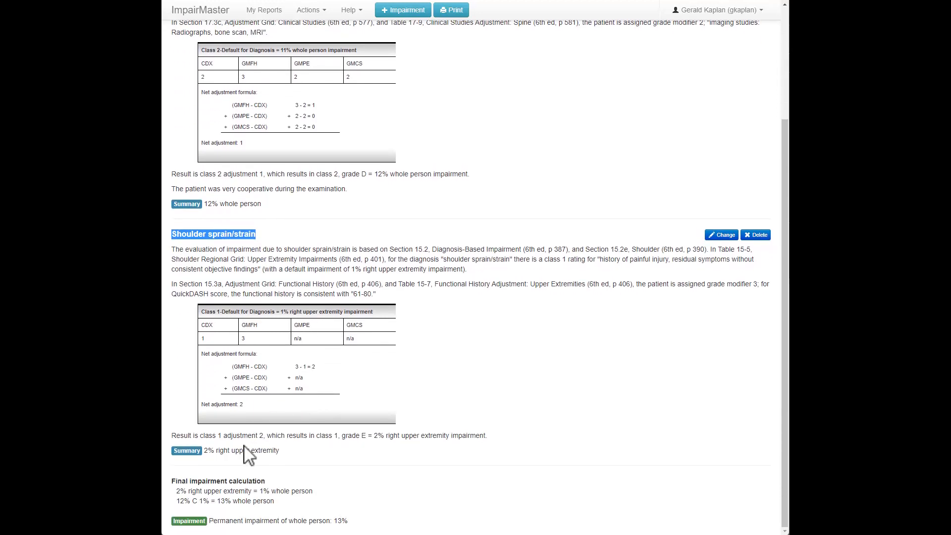
- Examine the shoulder summary rating, its conversion to whole person impairment, and how the two ratings are combined in the final calculation
{"action": "left_click_drag", "start_coordinate": [204, 451], "coordinate": [283, 454]}
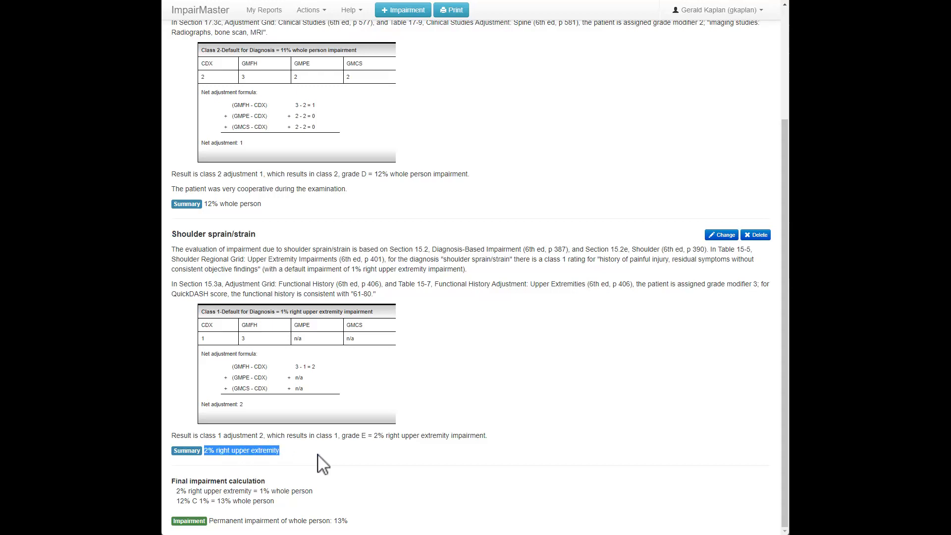
{"action": "left_click", "coordinate": [335, 452]}
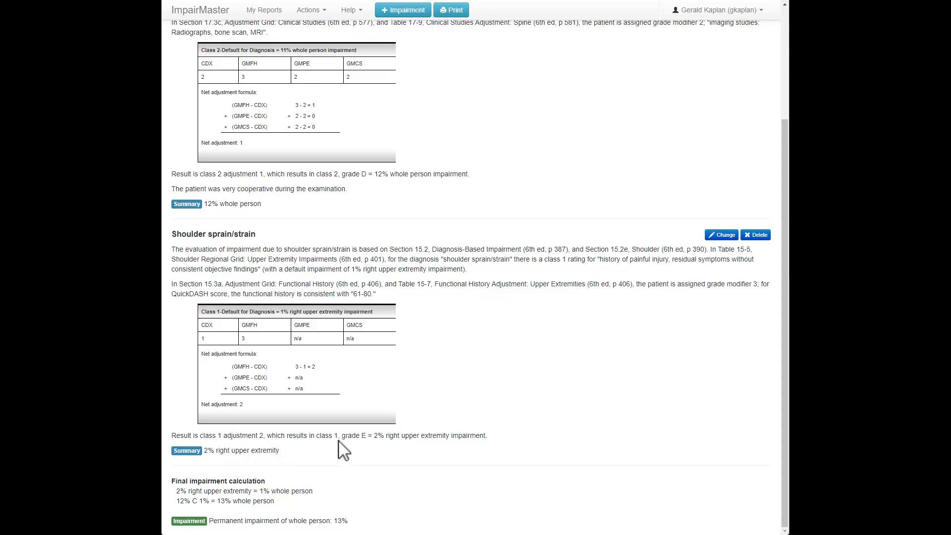
{"action": "left_click_drag", "start_coordinate": [177, 490], "coordinate": [335, 491]}
{"action": "left_click", "coordinate": [322, 490]}
{"action": "left_click_drag", "start_coordinate": [177, 501], "coordinate": [211, 501]}
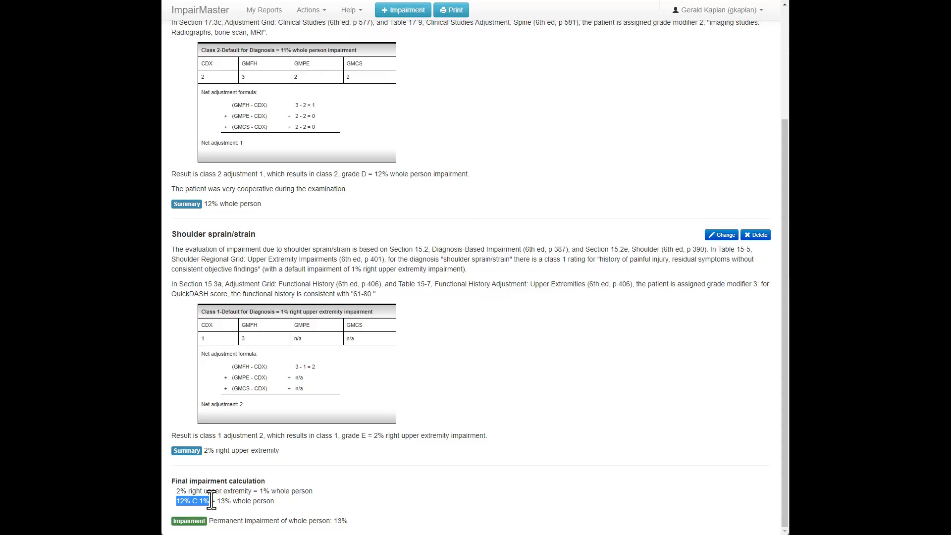
{"action": "left_click", "coordinate": [229, 499]}
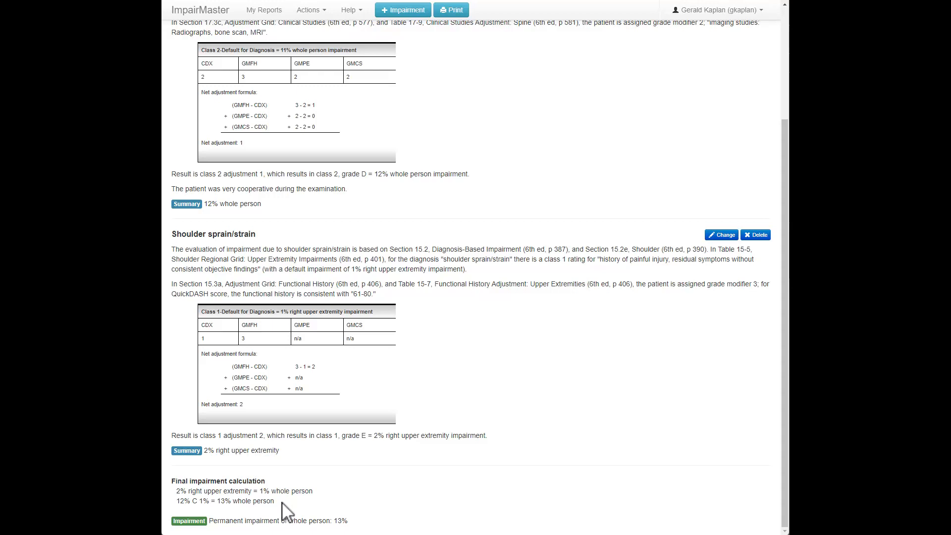
- Generate the printable PDF of the impairment rating report and look through both of its pages
{"action": "left_click", "coordinate": [454, 12]}
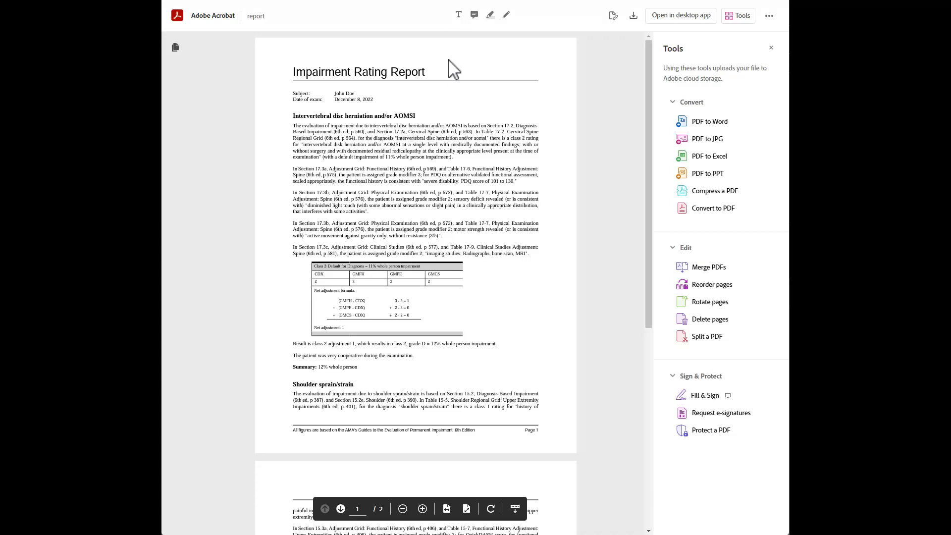
{"action": "scroll", "coordinate": [454, 70], "scroll_direction": "down", "scroll_amount": 7}
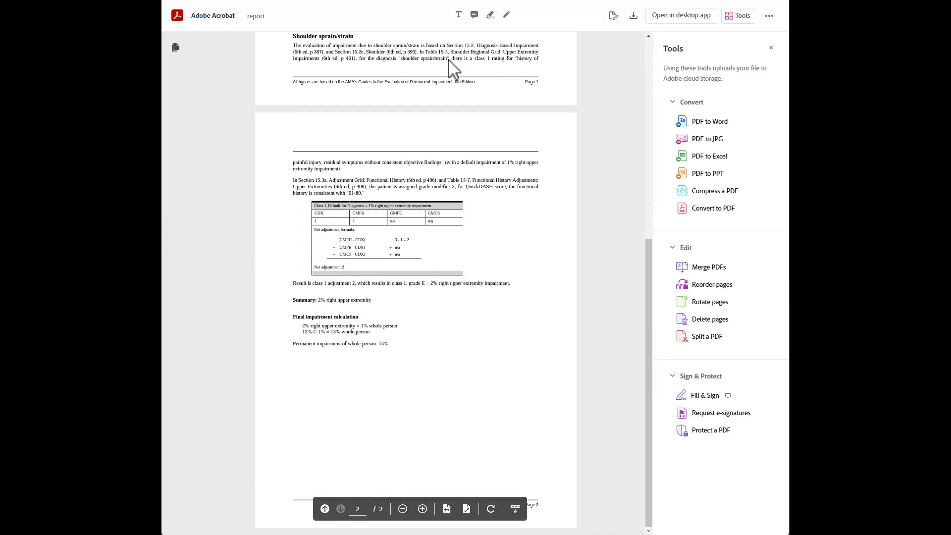
{"action": "scroll", "coordinate": [454, 69], "scroll_direction": "up", "scroll_amount": 7}
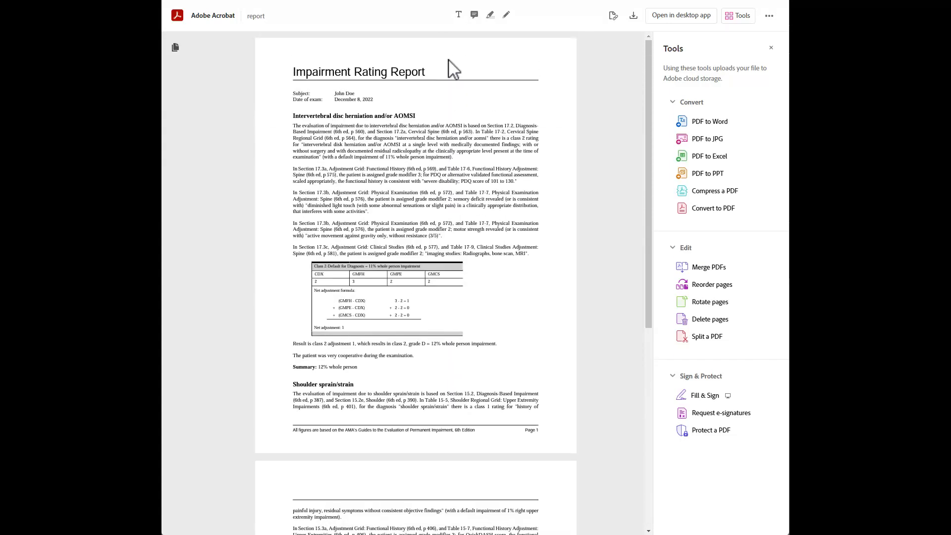